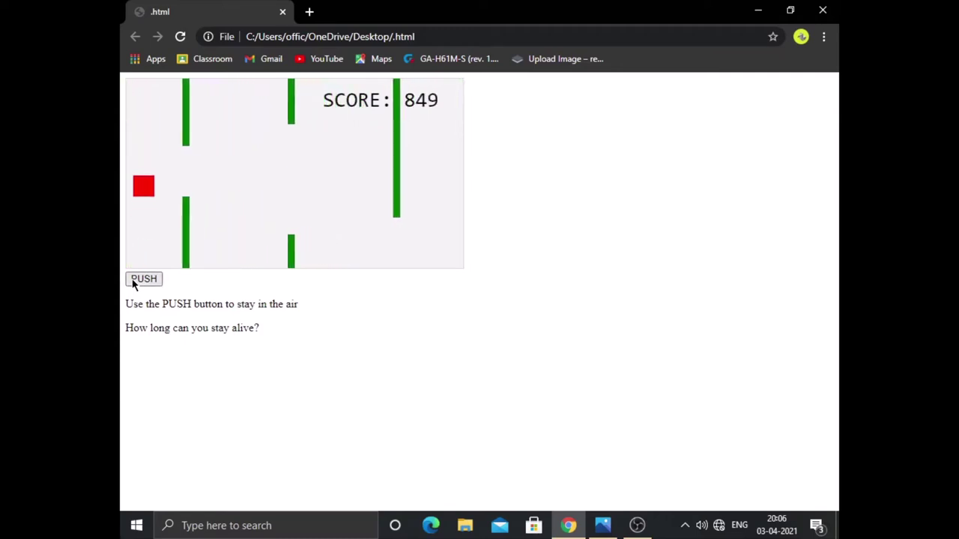
Step: Play the obstacle game with the PUSH button to 1549 points, then bring OBS Studio forward
{"action": "left_click", "coordinate": [134, 283]}
{"action": "left_click", "coordinate": [133, 283]}
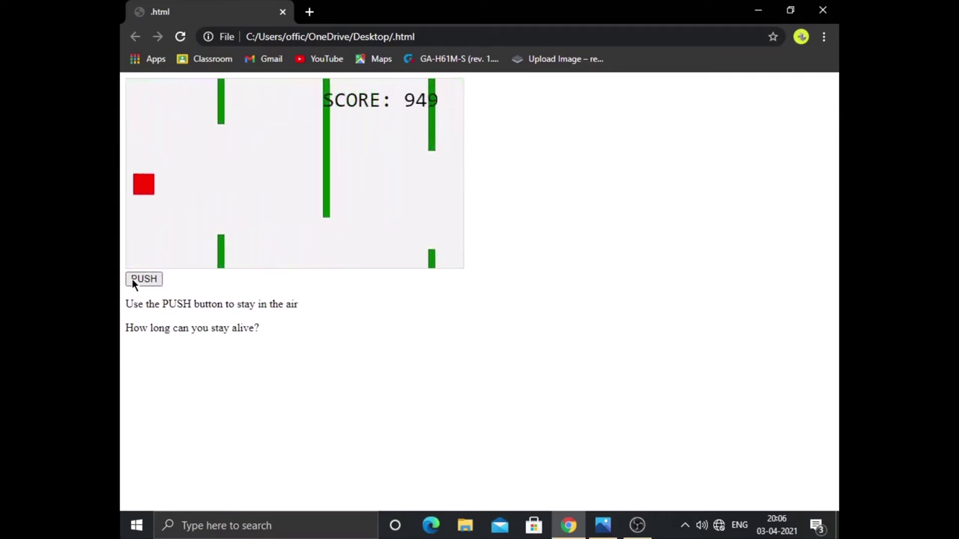
{"action": "left_click", "coordinate": [133, 283]}
{"action": "left_click", "coordinate": [133, 283]}
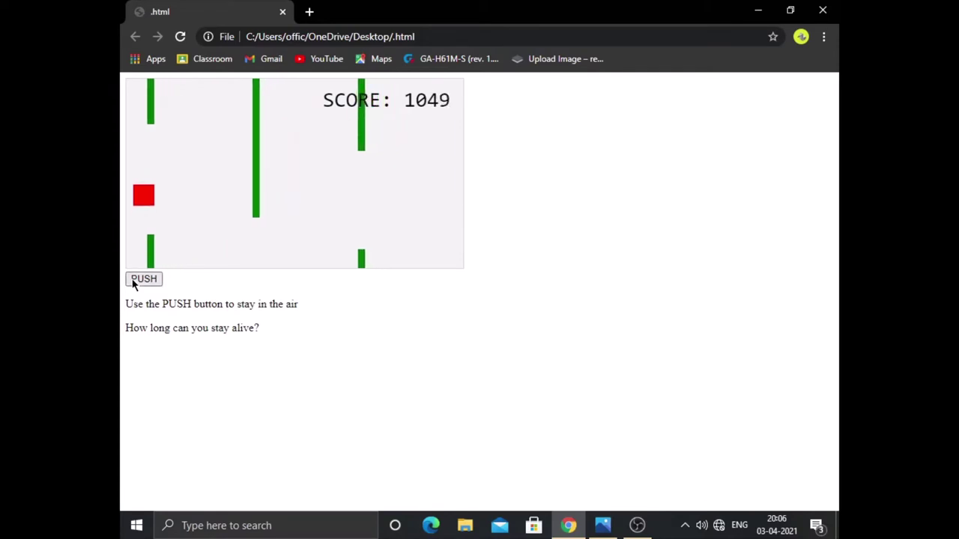
{"action": "left_click", "coordinate": [133, 283]}
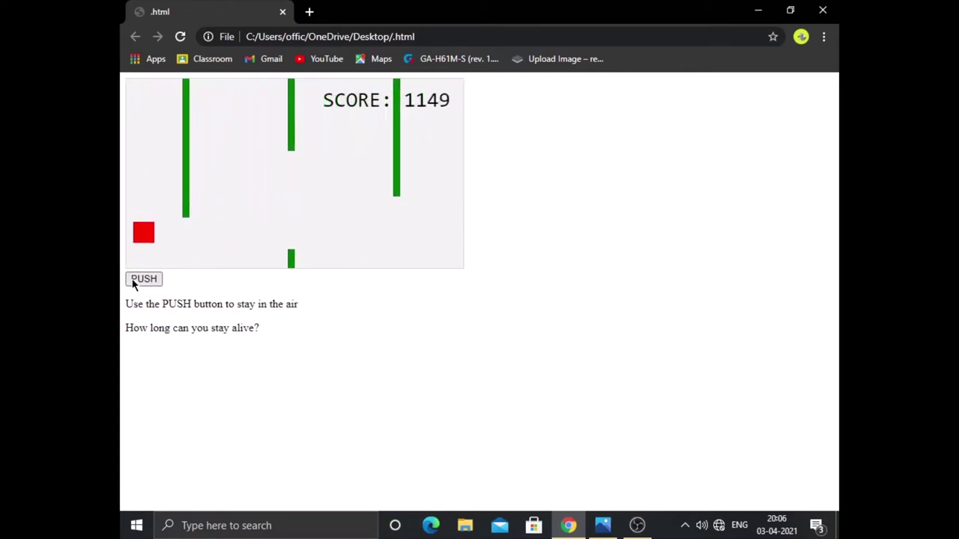
{"action": "left_click", "coordinate": [133, 284]}
{"action": "left_click", "coordinate": [133, 283]}
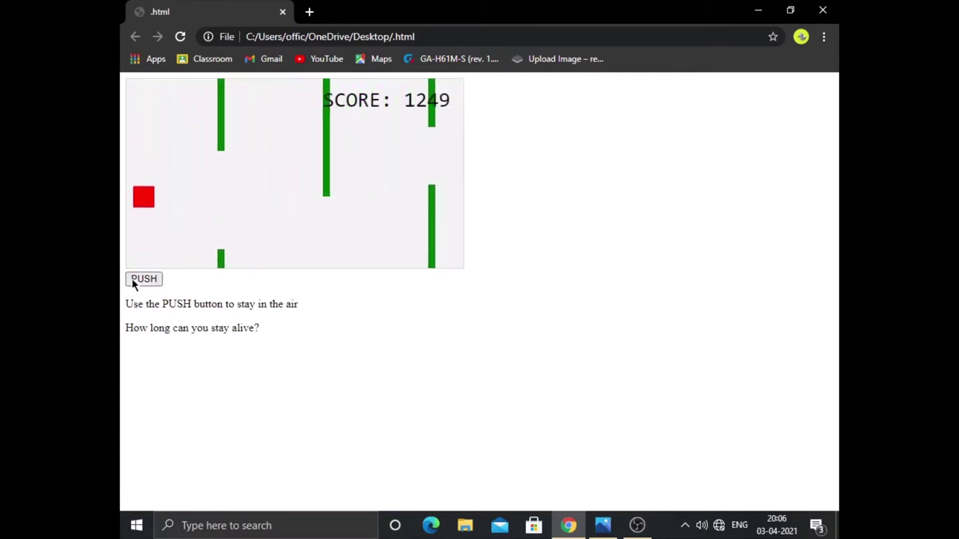
{"action": "left_click", "coordinate": [134, 284]}
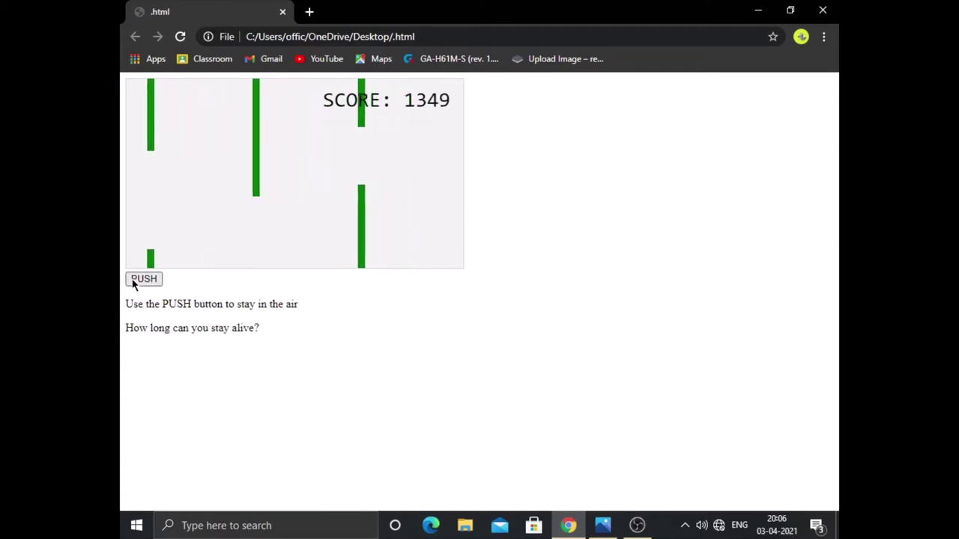
{"action": "left_click", "coordinate": [135, 283]}
{"action": "left_click", "coordinate": [139, 283]}
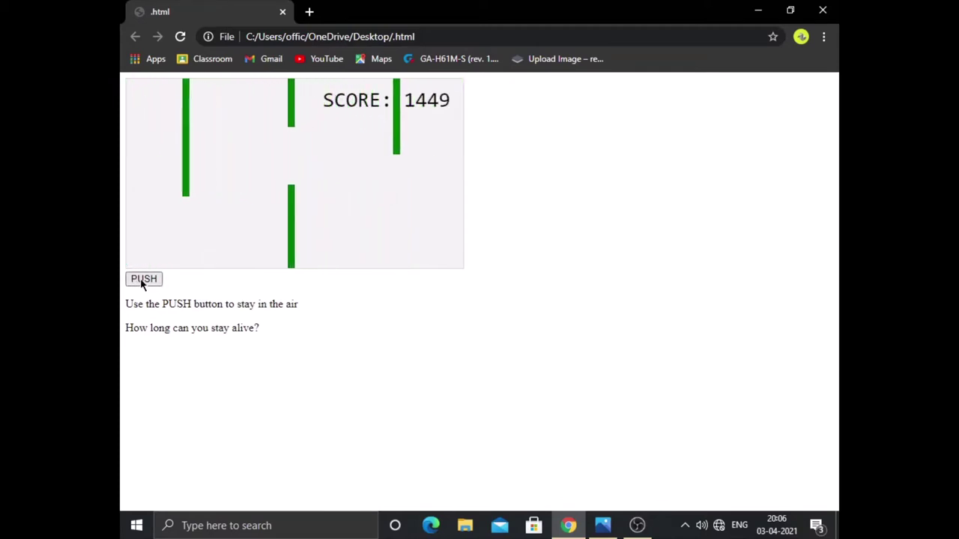
{"action": "left_click", "coordinate": [155, 278]}
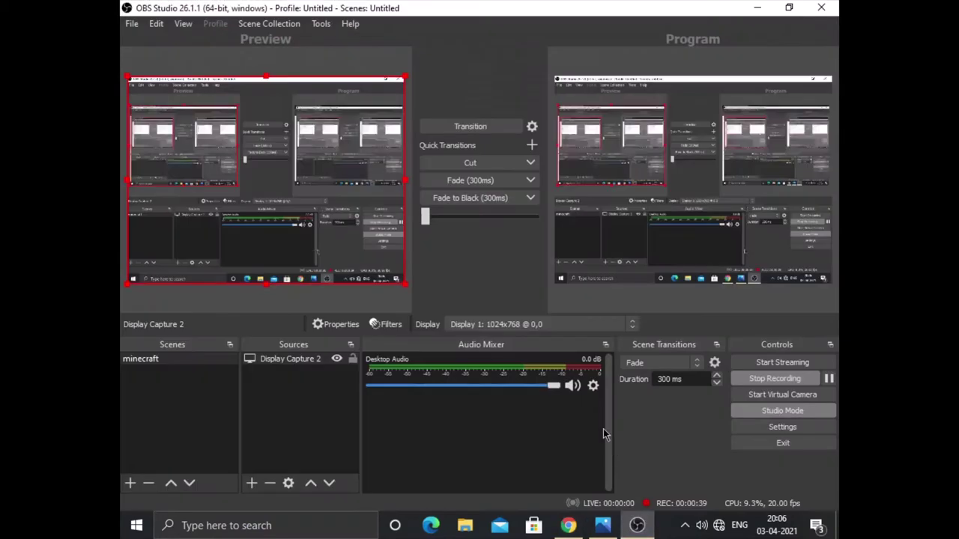
{"action": "left_click", "coordinate": [637, 525]}
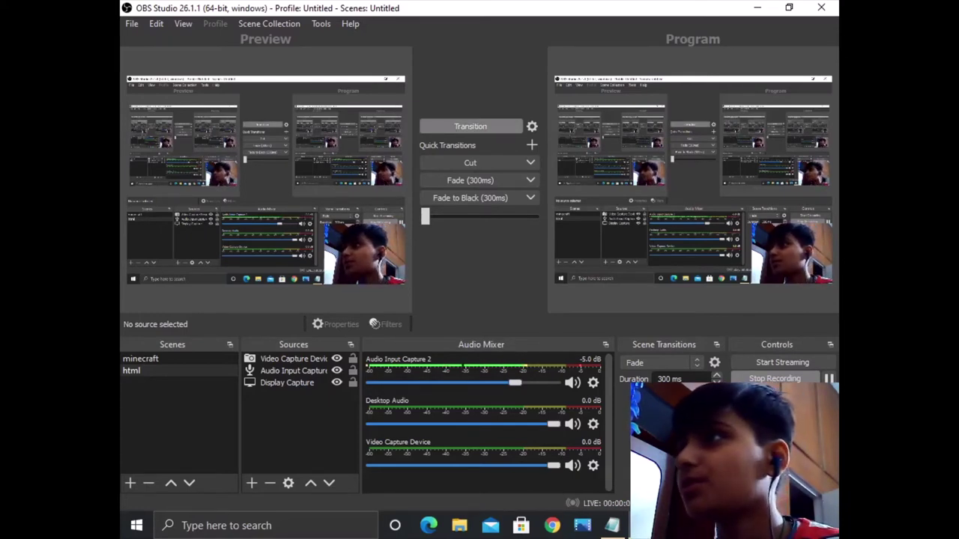
Step: Select the webcam Video Capture Device and resize it into the preview's lower-right corner
{"action": "left_click", "coordinate": [352, 248]}
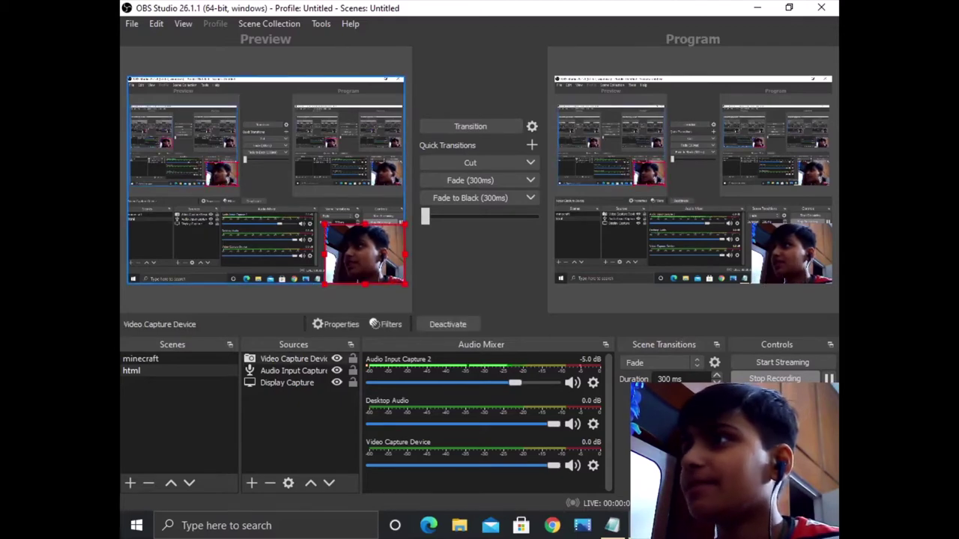
{"action": "left_click_drag", "start_coordinate": [303, 209], "coordinate": [127, 77]}
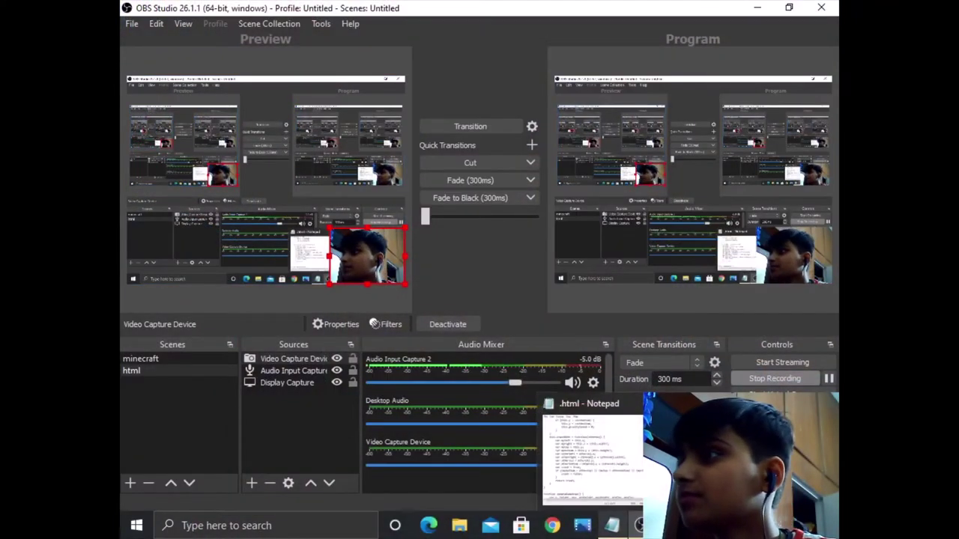
Step: Maximize the game's .html file and replace the stray 'Code' text at the end with </html>
{"action": "left_click", "coordinate": [612, 525]}
{"action": "left_click", "coordinate": [706, 86]}
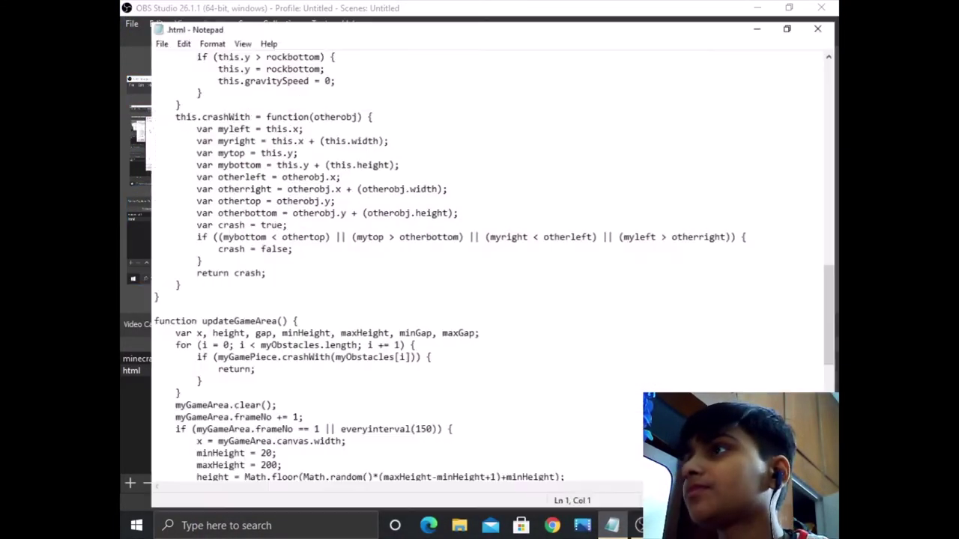
{"action": "scroll", "coordinate": [480, 262], "scroll_direction": "up", "scroll_amount": 15}
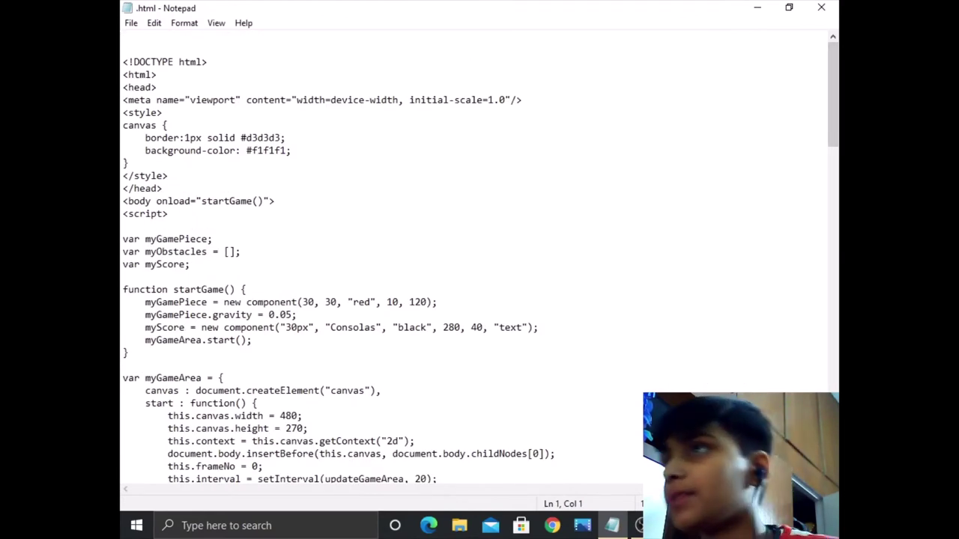
{"action": "scroll", "coordinate": [480, 277], "scroll_direction": "down", "scroll_amount": 10}
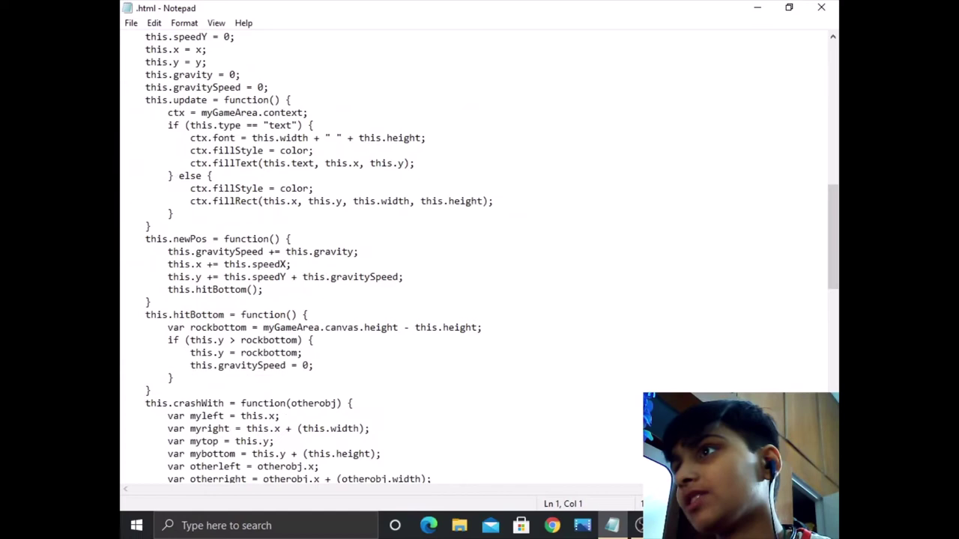
{"action": "scroll", "coordinate": [479, 277], "scroll_direction": "down", "scroll_amount": 10}
{"action": "scroll", "coordinate": [479, 277], "scroll_direction": "down", "scroll_amount": 10}
{"action": "scroll", "coordinate": [479, 277], "scroll_direction": "down", "scroll_amount": 1}
{"action": "type", "text": "Cod"}
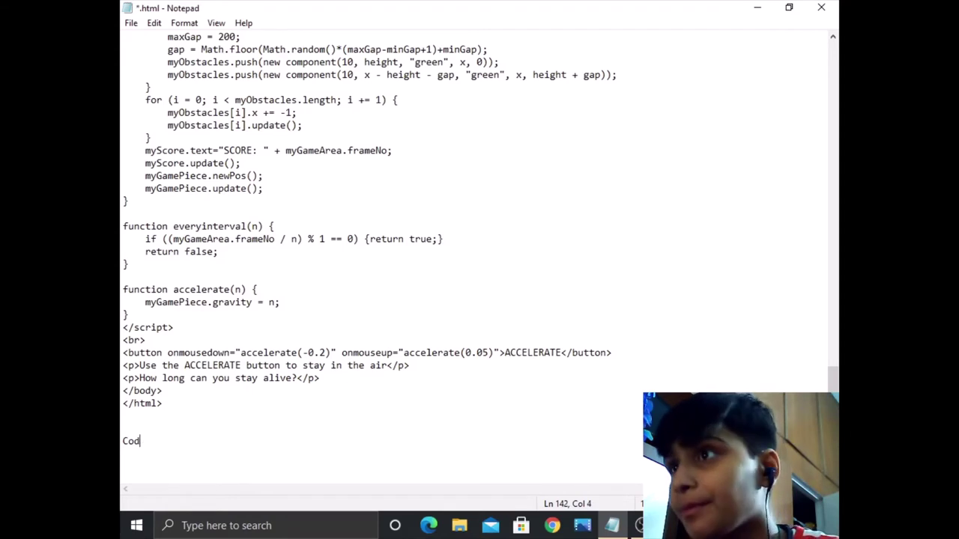
{"action": "key", "text": "BackSpace"}
{"action": "key", "text": "BackSpace"}
{"action": "key", "text": "BackSpace"}
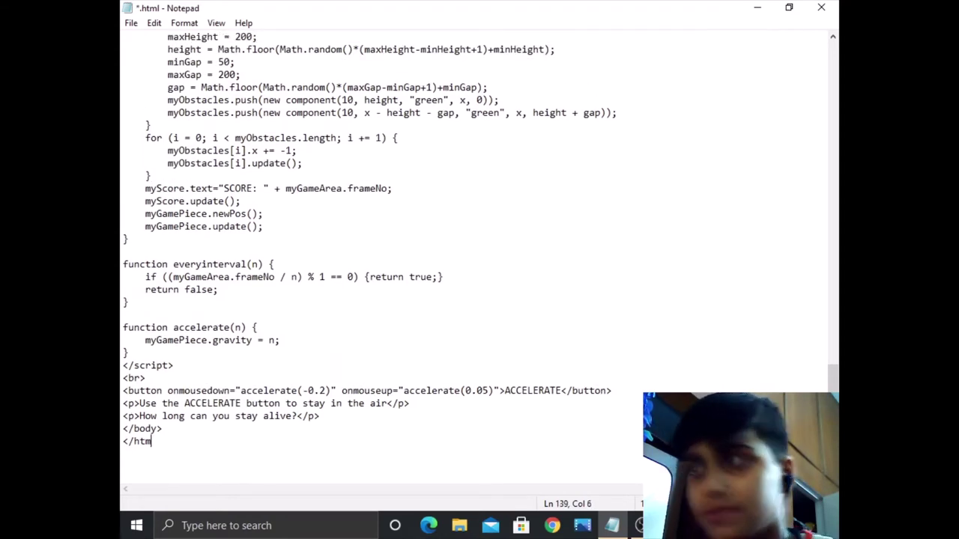
{"action": "type", "text": "l"}
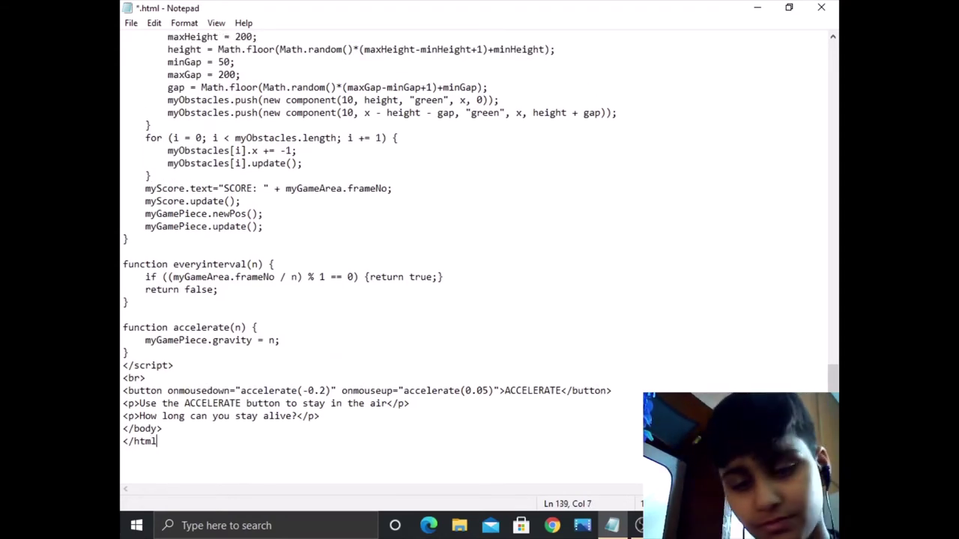
{"action": "type", "text": ">"}
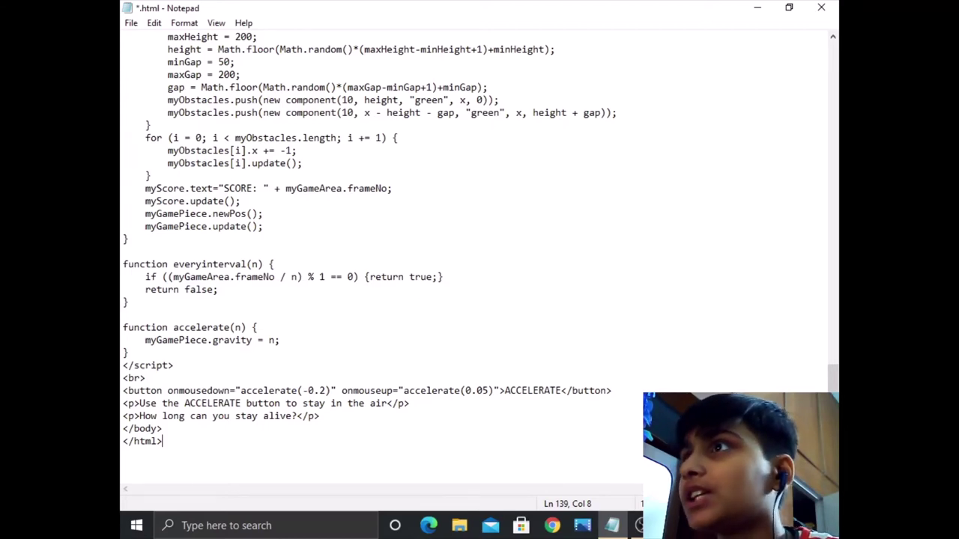
{"action": "scroll", "coordinate": [480, 262], "scroll_direction": "up", "scroll_amount": 8}
{"action": "scroll", "coordinate": [479, 262], "scroll_direction": "up", "scroll_amount": 4}
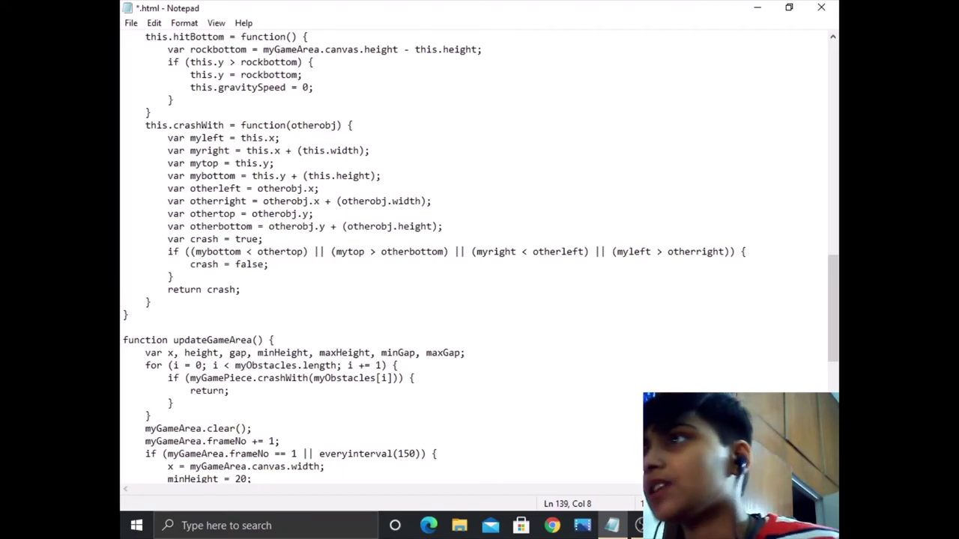
{"action": "scroll", "coordinate": [480, 262], "scroll_direction": "up", "scroll_amount": 14}
{"action": "scroll", "coordinate": [479, 262], "scroll_direction": "up", "scroll_amount": 8}
{"action": "scroll", "coordinate": [479, 262], "scroll_direction": "up", "scroll_amount": 3}
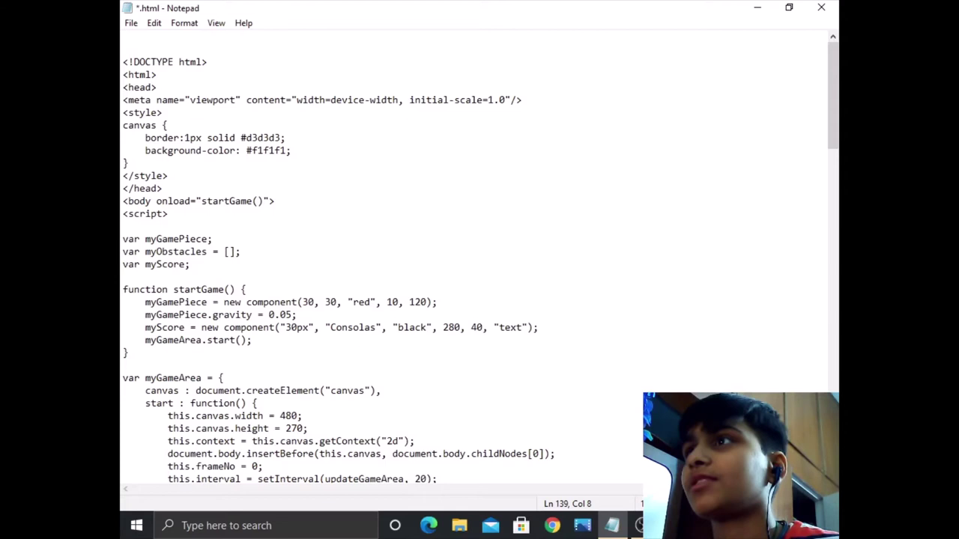
{"action": "scroll", "coordinate": [479, 263], "scroll_direction": "down", "scroll_amount": 20}
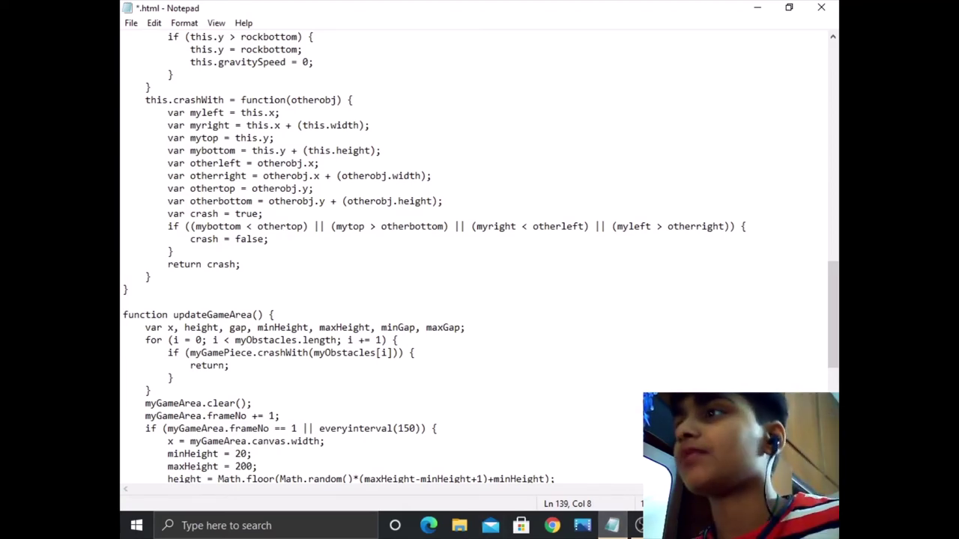
{"action": "scroll", "coordinate": [480, 262], "scroll_direction": "up", "scroll_amount": 9}
{"action": "scroll", "coordinate": [479, 262], "scroll_direction": "up", "scroll_amount": 9}
{"action": "scroll", "coordinate": [480, 262], "scroll_direction": "up", "scroll_amount": 8}
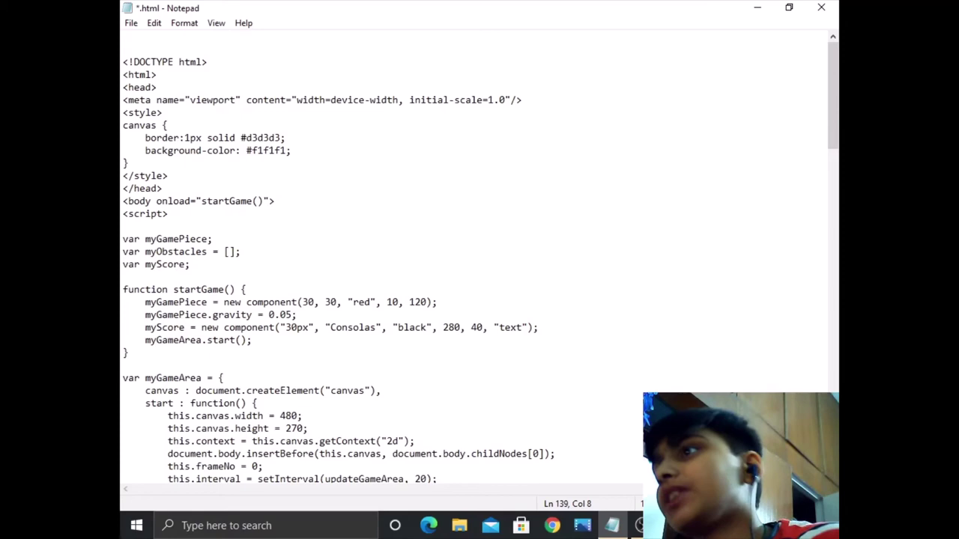
{"action": "scroll", "coordinate": [480, 263], "scroll_direction": "down", "scroll_amount": 8}
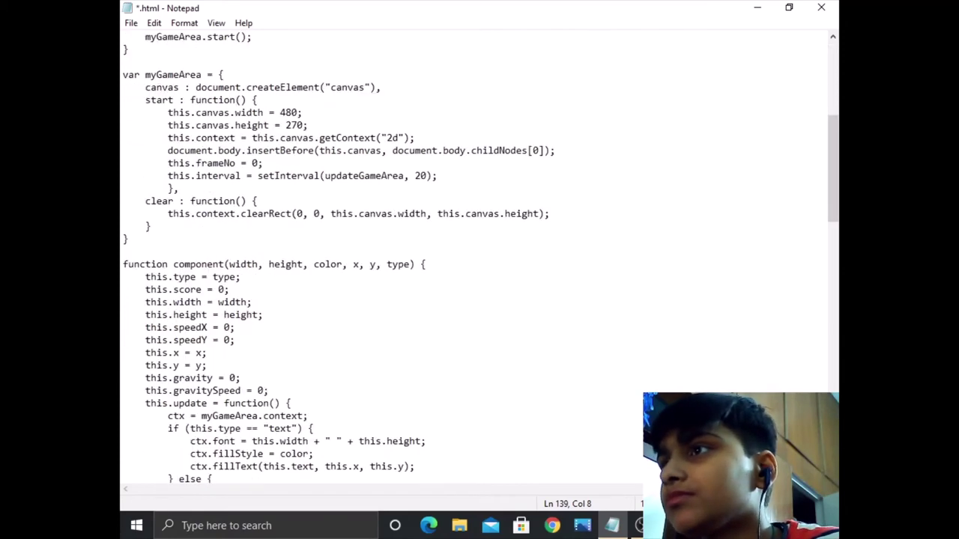
{"action": "scroll", "coordinate": [480, 262], "scroll_direction": "down", "scroll_amount": 4}
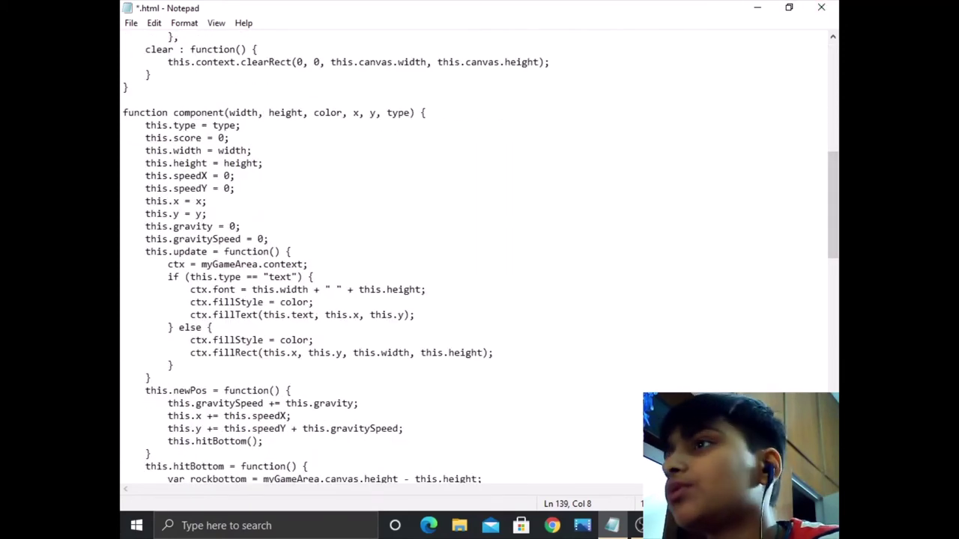
{"action": "scroll", "coordinate": [479, 262], "scroll_direction": "down", "scroll_amount": 4}
{"action": "scroll", "coordinate": [479, 262], "scroll_direction": "down", "scroll_amount": 4}
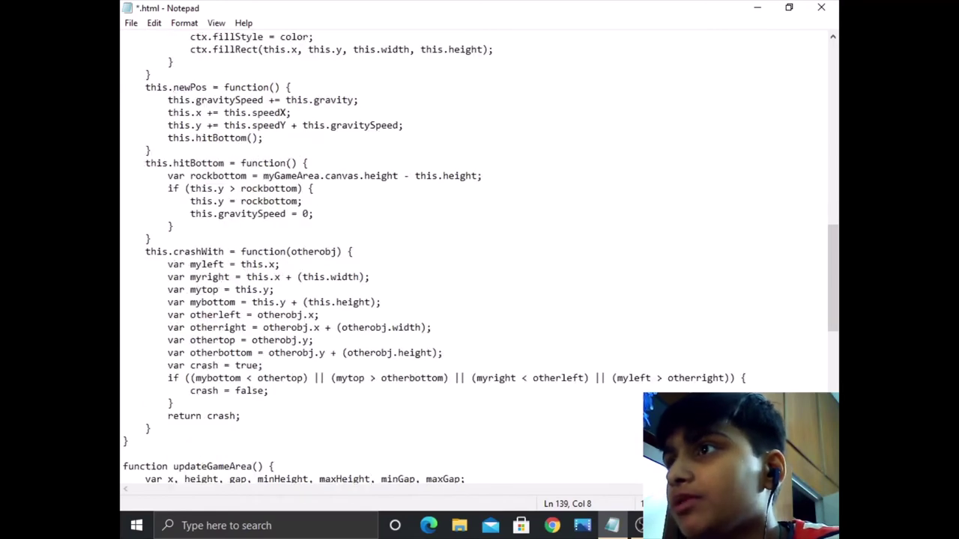
{"action": "scroll", "coordinate": [480, 262], "scroll_direction": "down", "scroll_amount": 8}
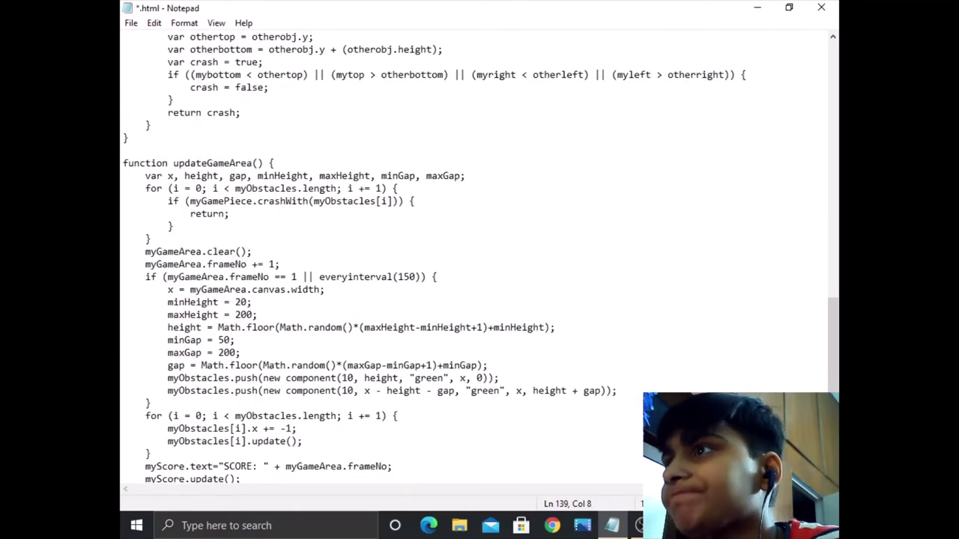
{"action": "scroll", "coordinate": [479, 262], "scroll_direction": "down", "scroll_amount": 4}
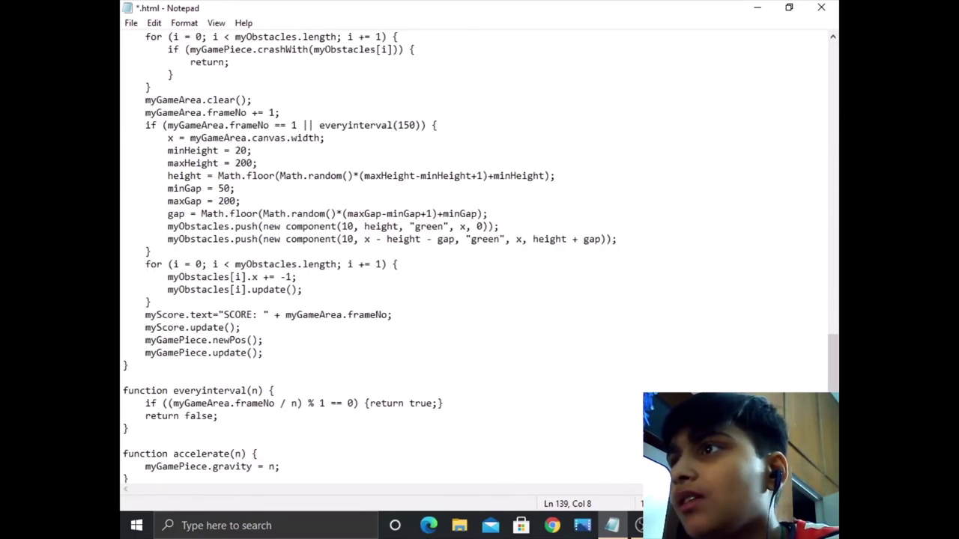
{"action": "scroll", "coordinate": [479, 262], "scroll_direction": "down", "scroll_amount": 4}
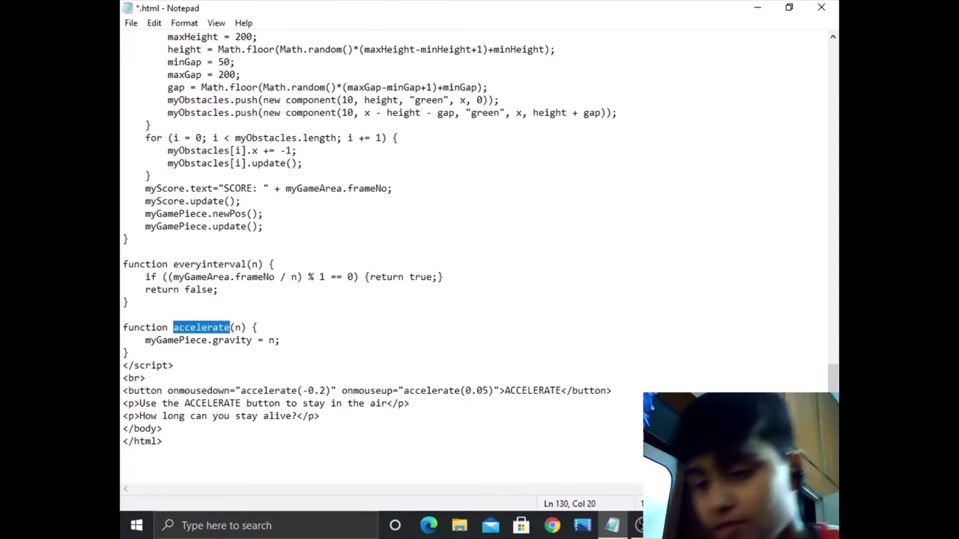
Step: Rename the accelerate function to push and make both button mouse handlers call push
{"action": "key", "text": "BackSpace"}
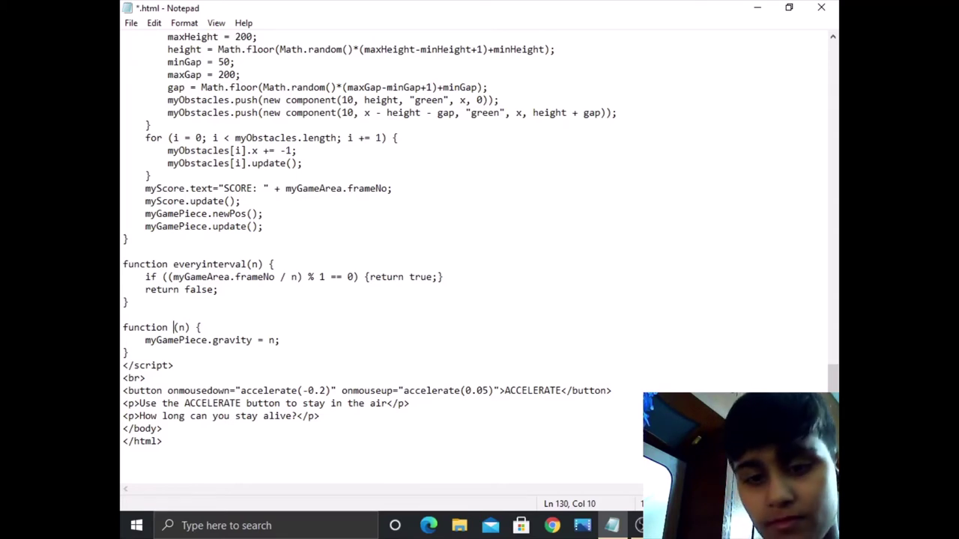
{"action": "type", "text": "push"}
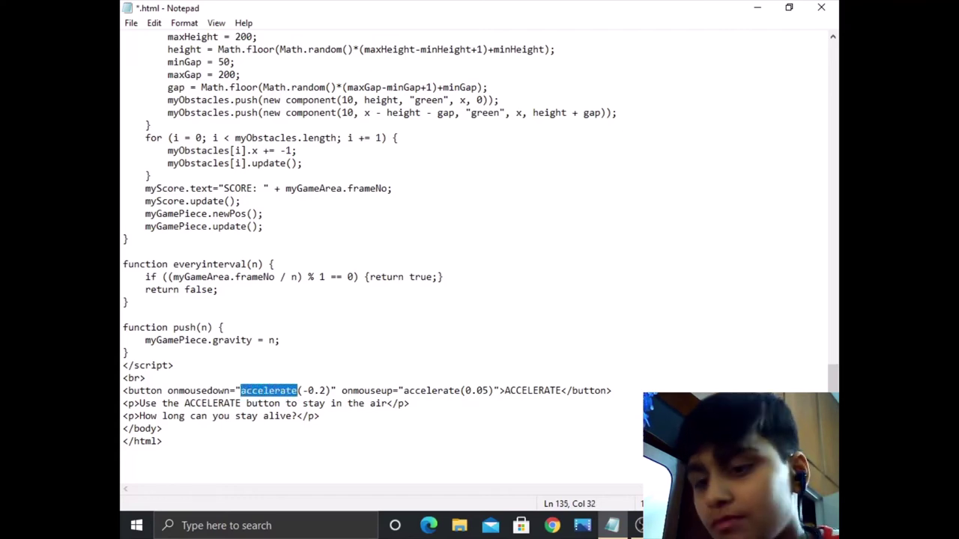
{"action": "key", "text": "BackSpace"}
{"action": "type", "text": "p"}
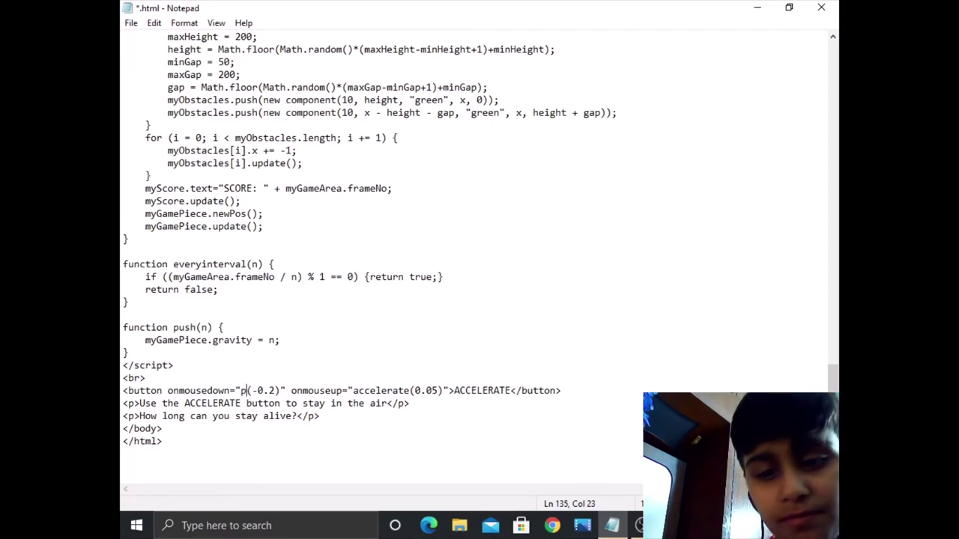
{"action": "type", "text": "u"}
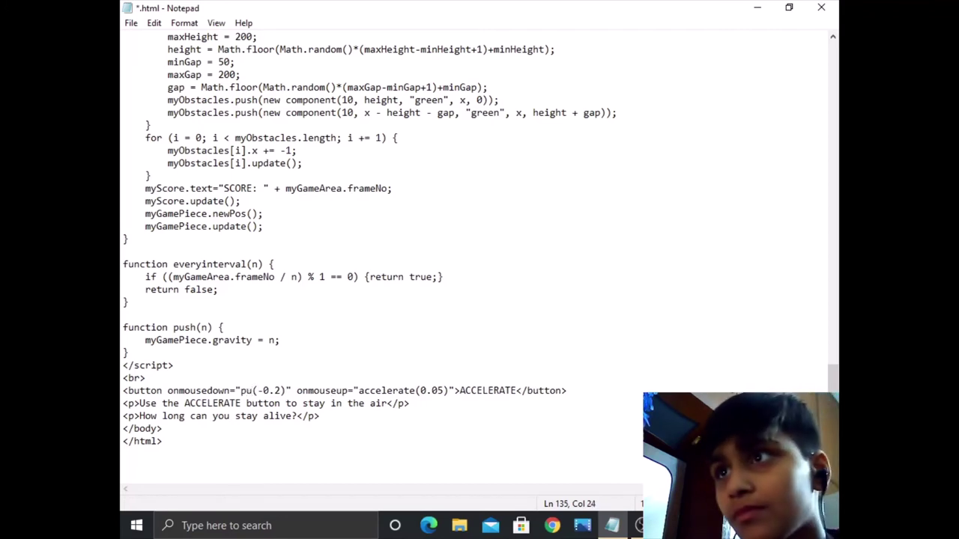
{"action": "type", "text": "h"}
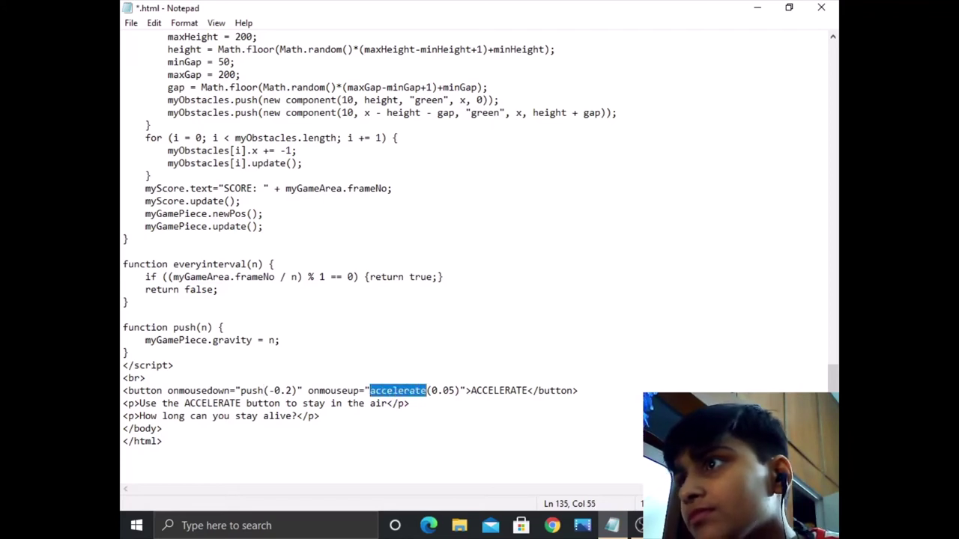
{"action": "key", "text": "BackSpace"}
{"action": "type", "text": "pu"}
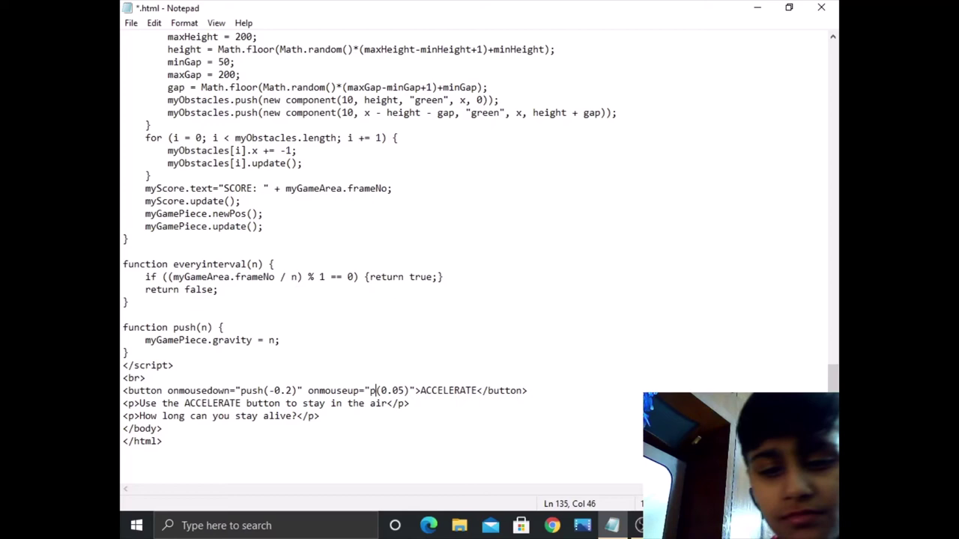
{"action": "type", "text": "s"}
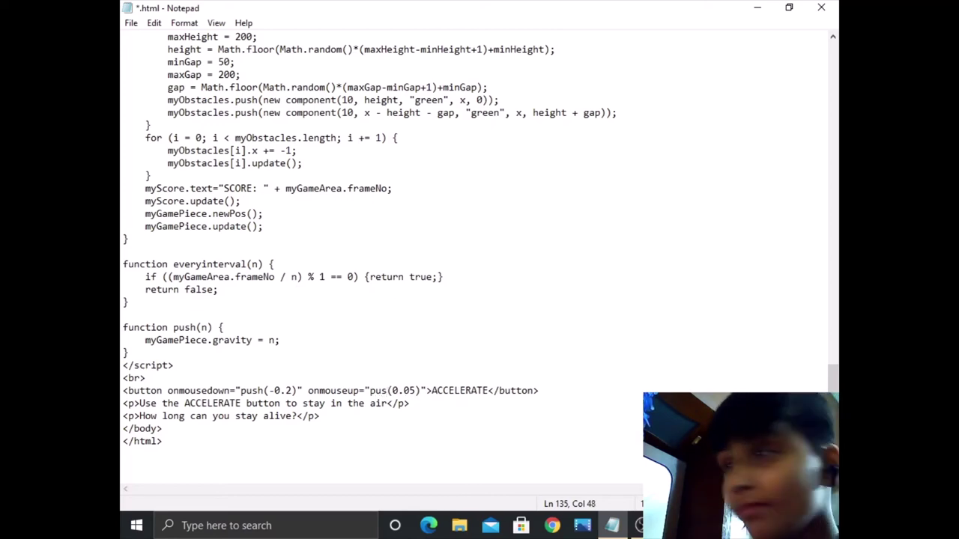
{"action": "type", "text": "h"}
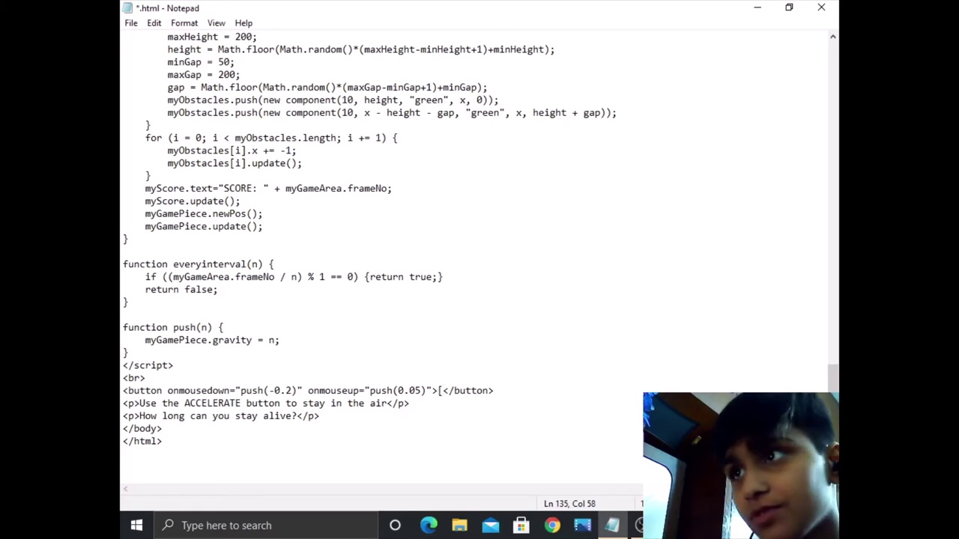
Step: Change the button label and the instruction line's ACCELERATE wording to PUSH
{"action": "key", "text": "BackSpace"}
{"action": "type", "text": "PU"}
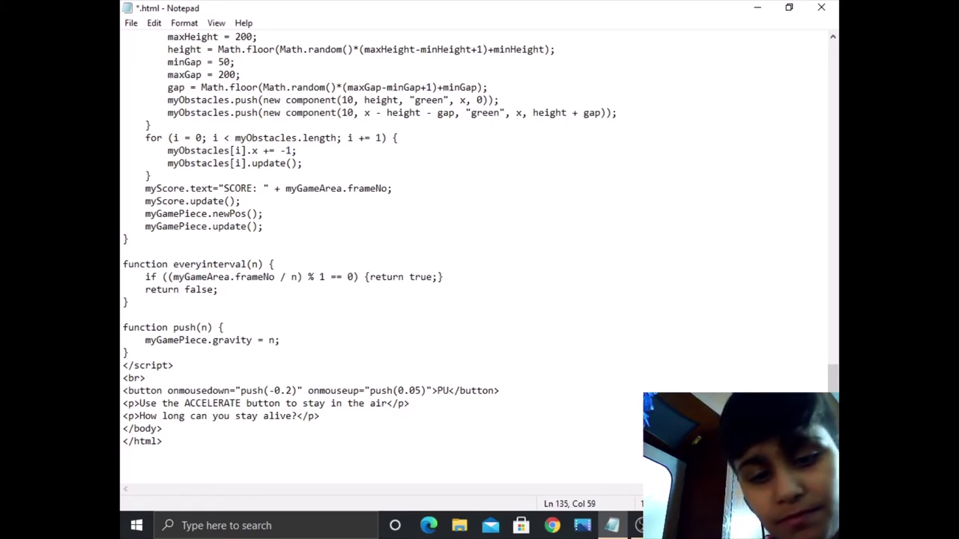
{"action": "type", "text": "SH"}
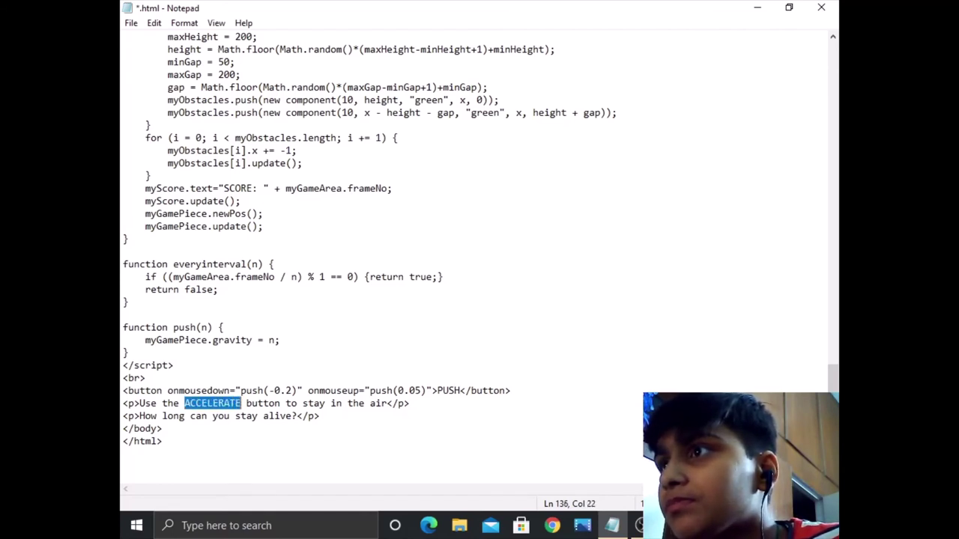
{"action": "key", "text": "BackSpace"}
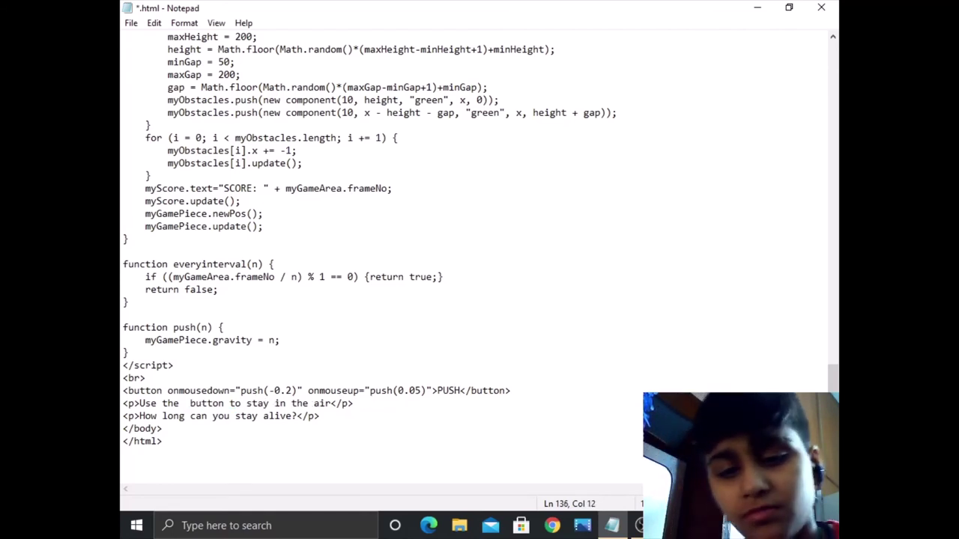
{"action": "type", "text": "PUSH"}
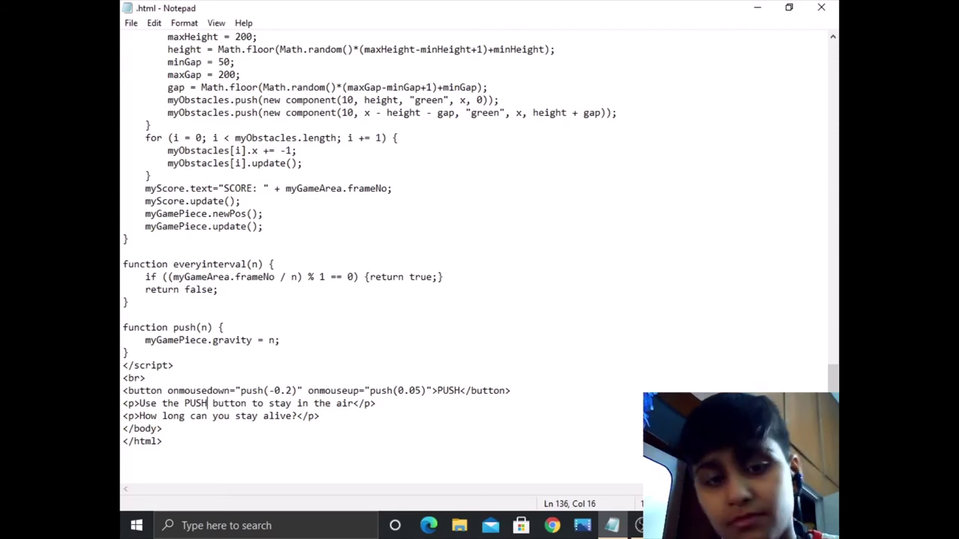
Step: Save the game as All Files over the existing .html file, then minimize Notepad and OBS
{"action": "key", "text": "ctrl+s"}
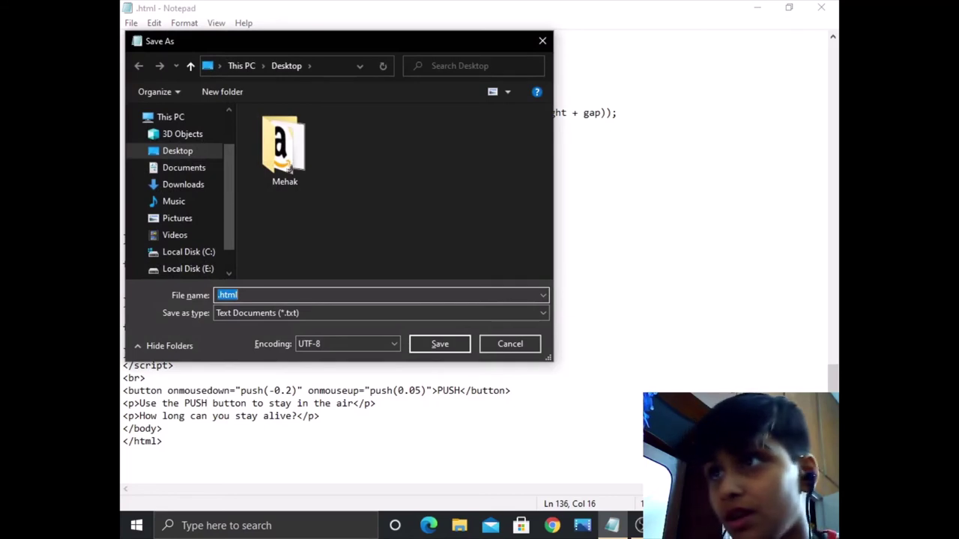
{"action": "key", "text": "Tab"}
{"action": "key", "text": "alt+Down"}
{"action": "key", "text": "Down"}
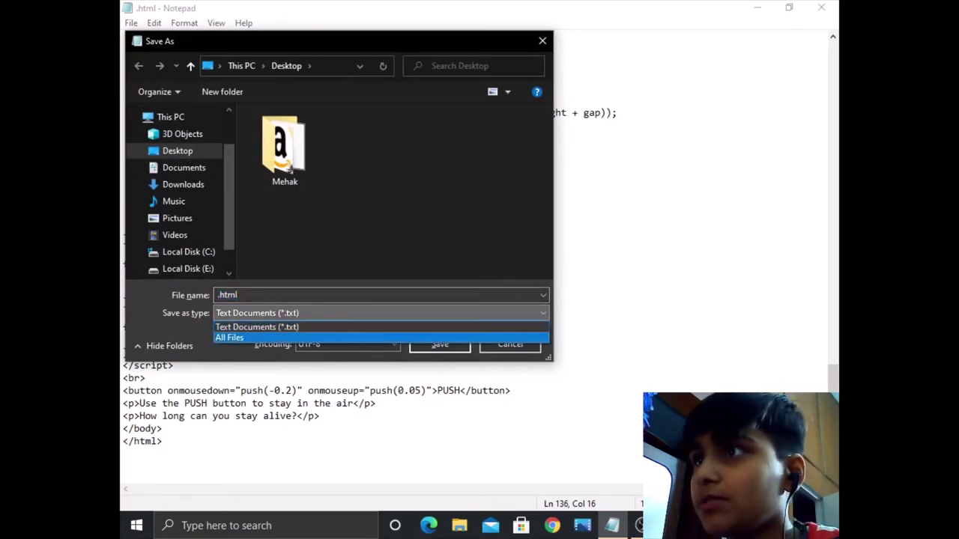
{"action": "key", "text": "Return"}
{"action": "key", "text": "Return"}
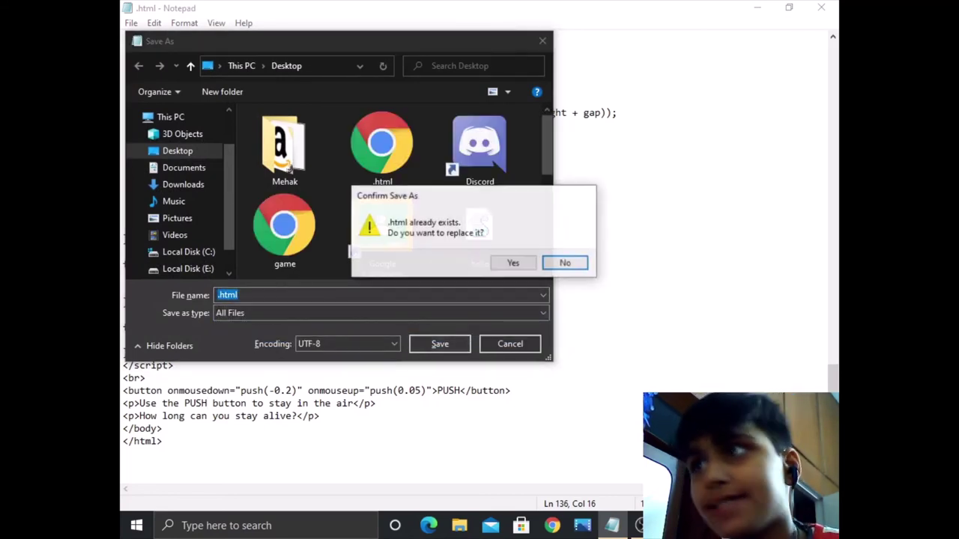
{"action": "key", "text": "y"}
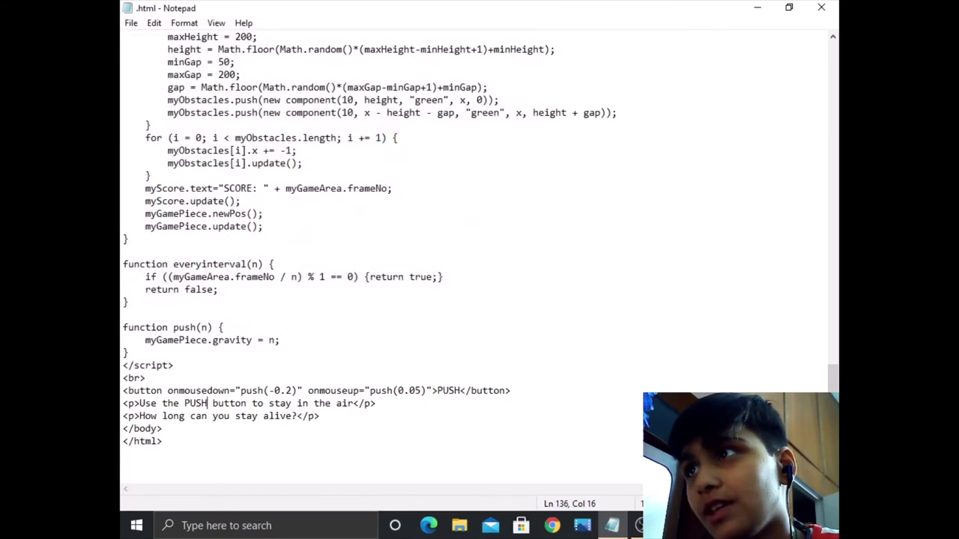
{"action": "left_click", "coordinate": [756, 8]}
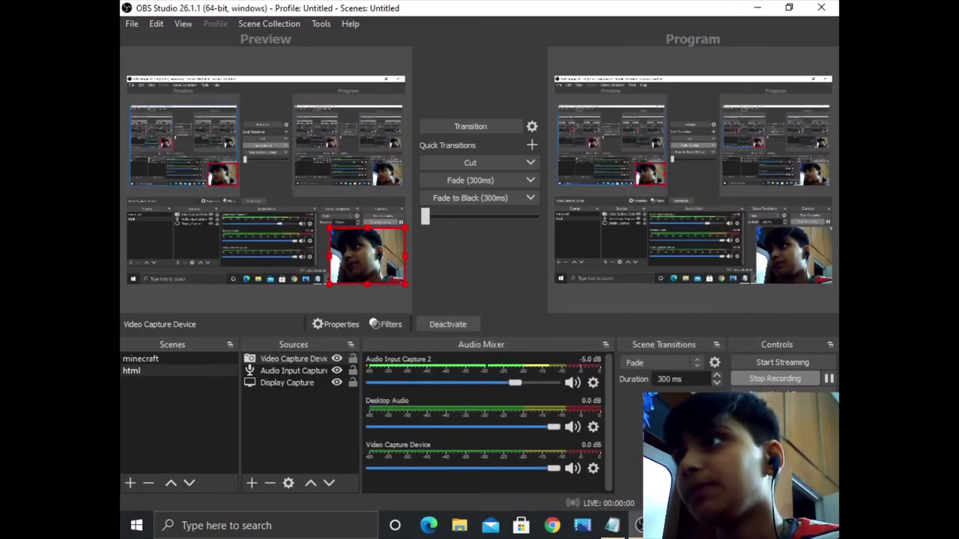
{"action": "left_click", "coordinate": [757, 7]}
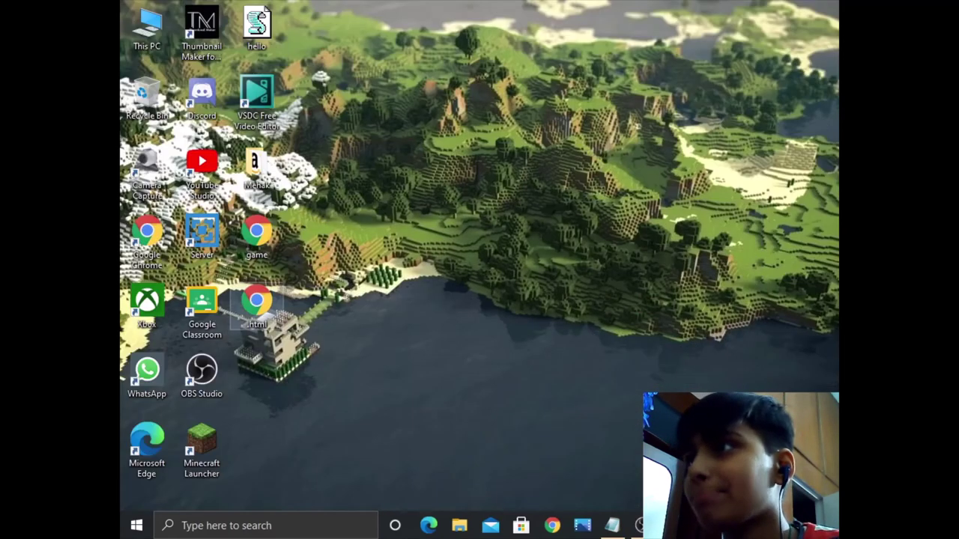
Step: Open the saved .html game in Chrome and play it with the space bar to 724 points
{"action": "key", "text": "Return"}
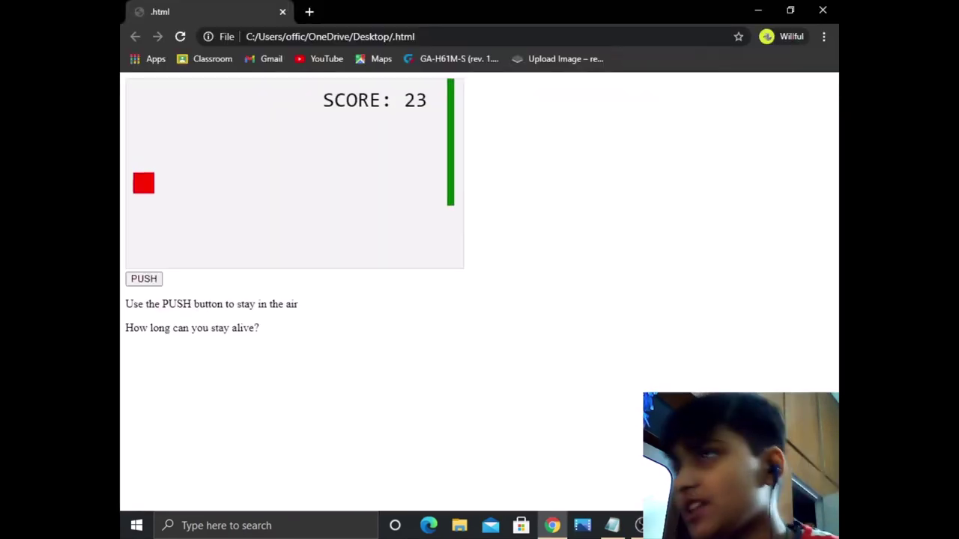
{"action": "key", "text": "space"}
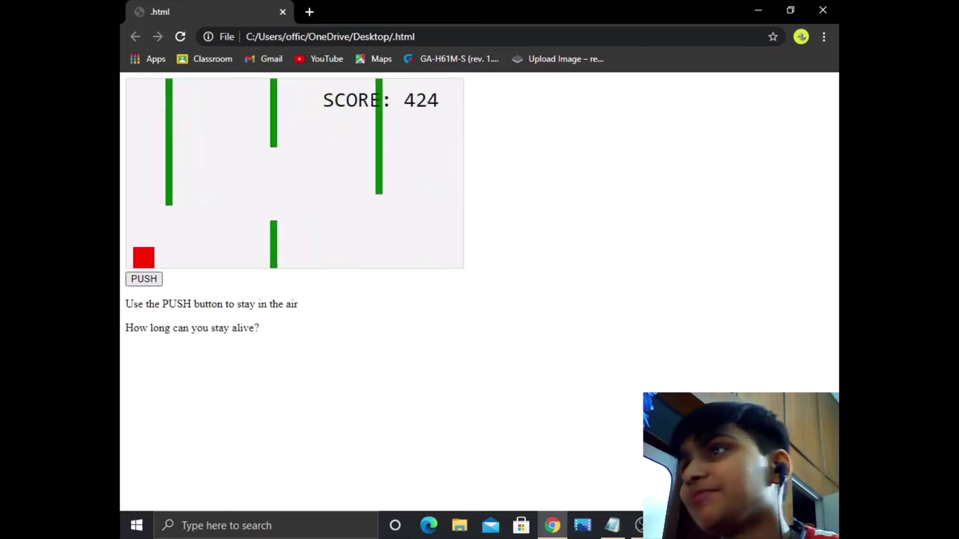
{"action": "key", "text": "space"}
{"action": "key", "text": "space"}
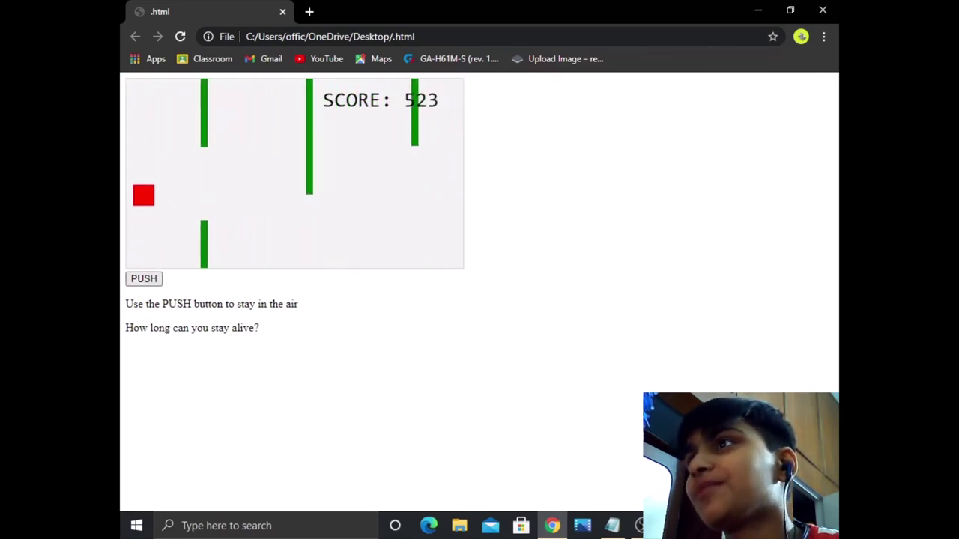
{"action": "key", "text": "space"}
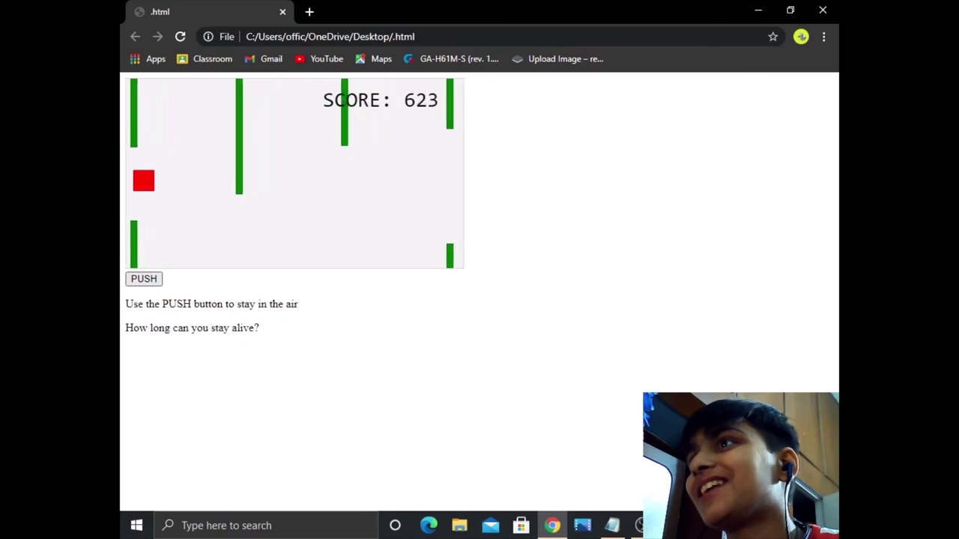
{"action": "key", "text": "space"}
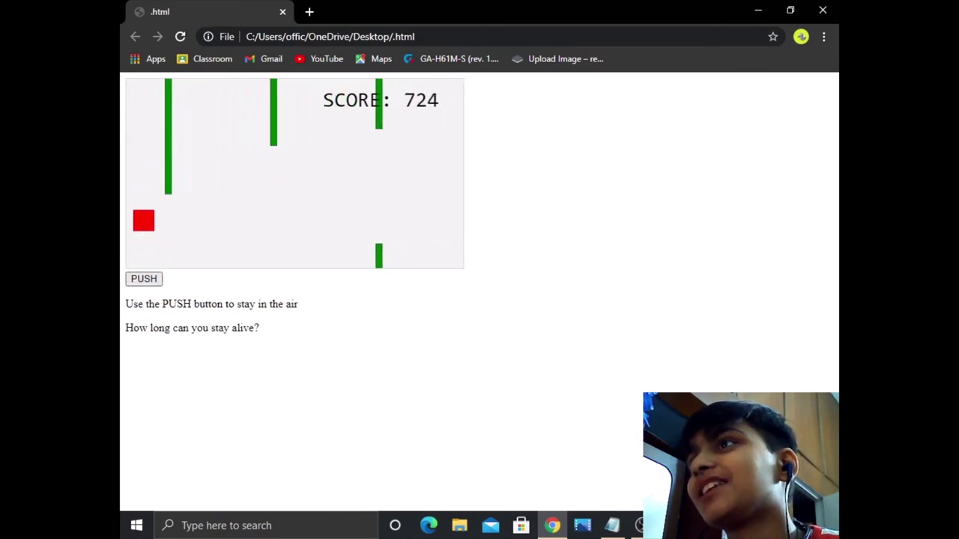
Step: Close Chrome, open the original game.html and play the ACCELERATE version with the space bar
{"action": "left_click", "coordinate": [823, 10]}
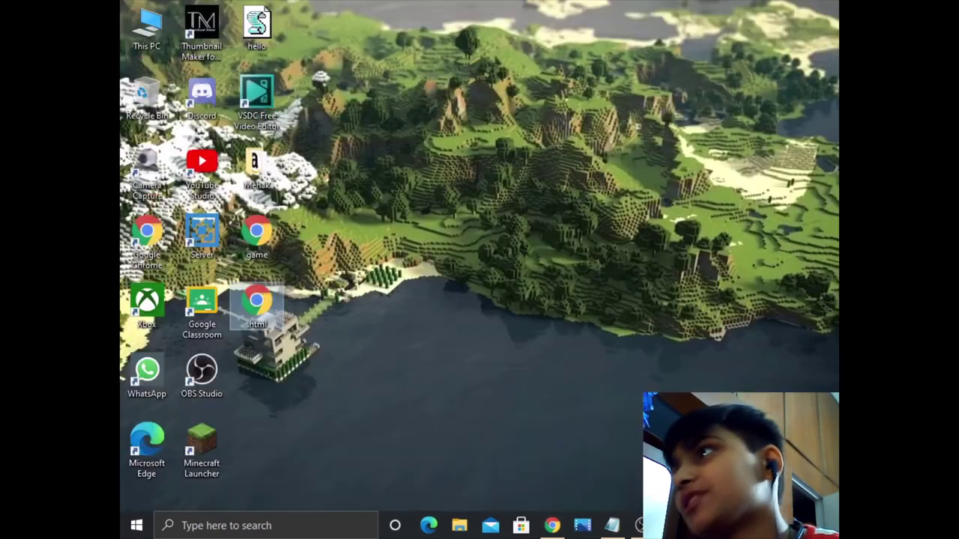
{"action": "double_click", "coordinate": [256, 234]}
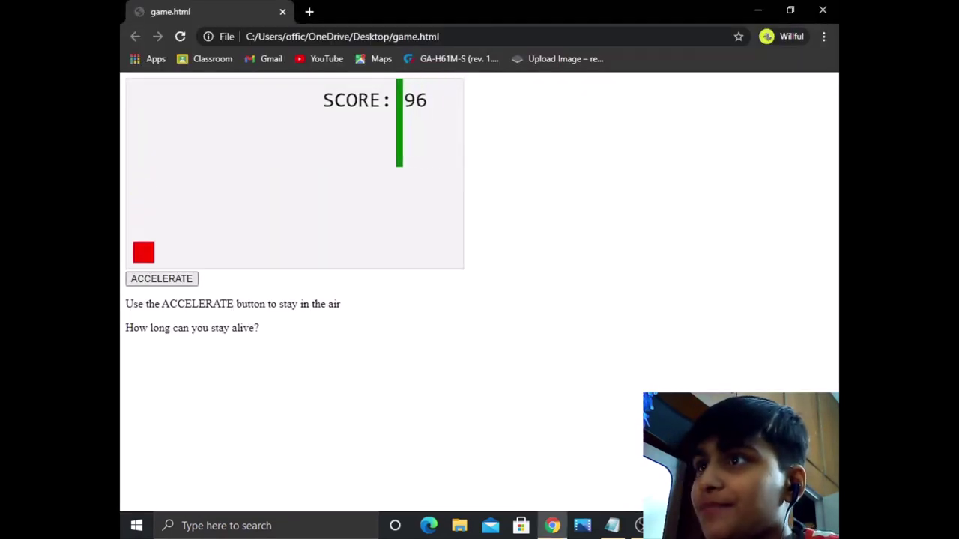
{"action": "key", "text": "space"}
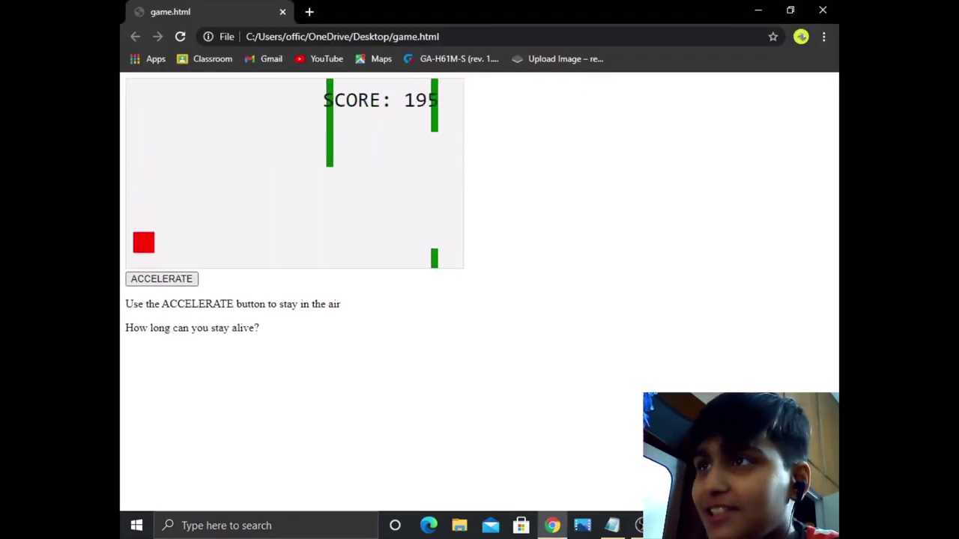
{"action": "key", "text": "space"}
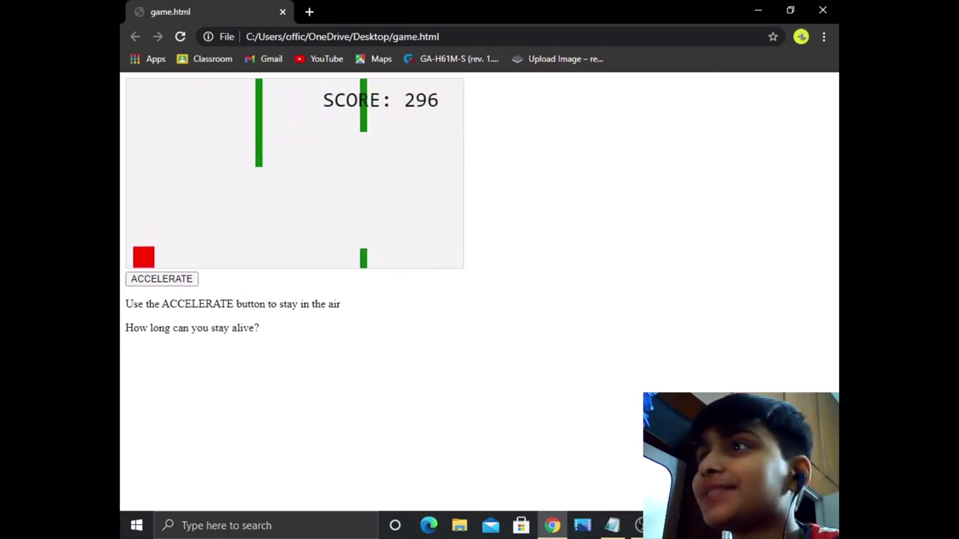
{"action": "key", "text": "space"}
{"action": "key", "text": "space"}
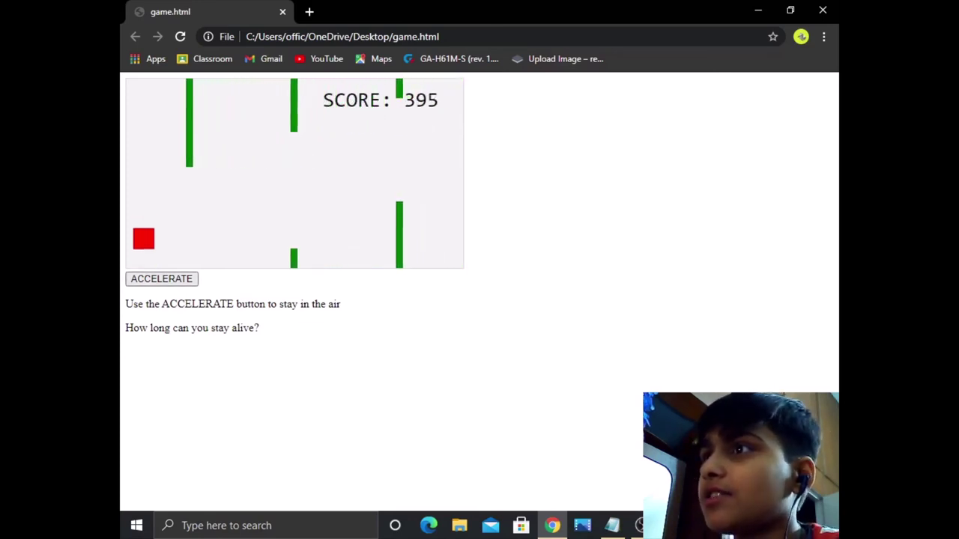
{"action": "key", "text": "space"}
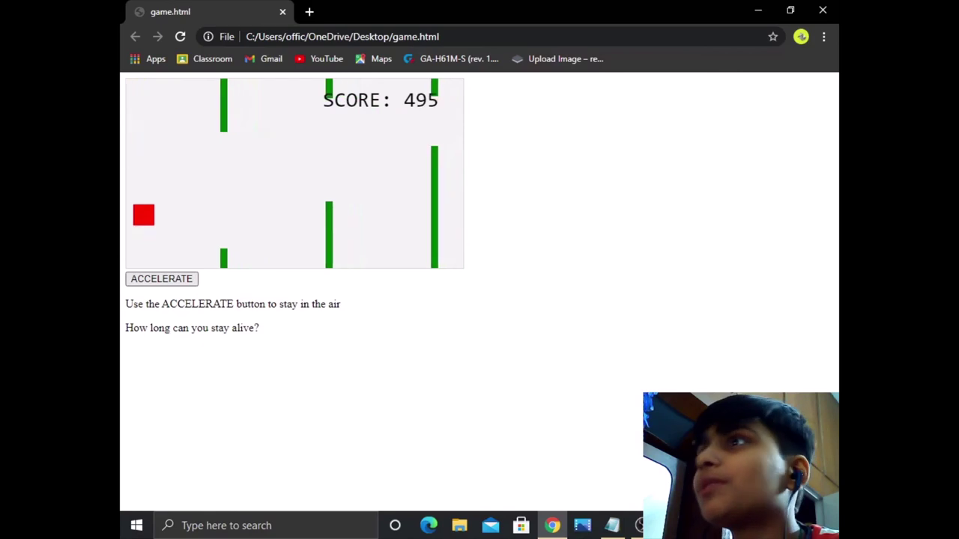
{"action": "key", "text": "space"}
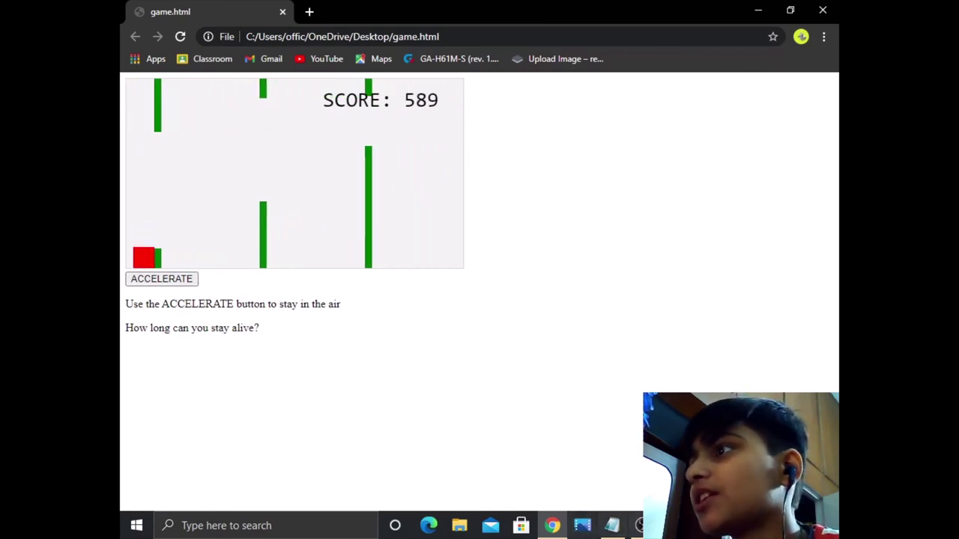
Step: Switch back to OBS Studio after the original game ends at 589 points
{"action": "left_click", "coordinate": [640, 525]}
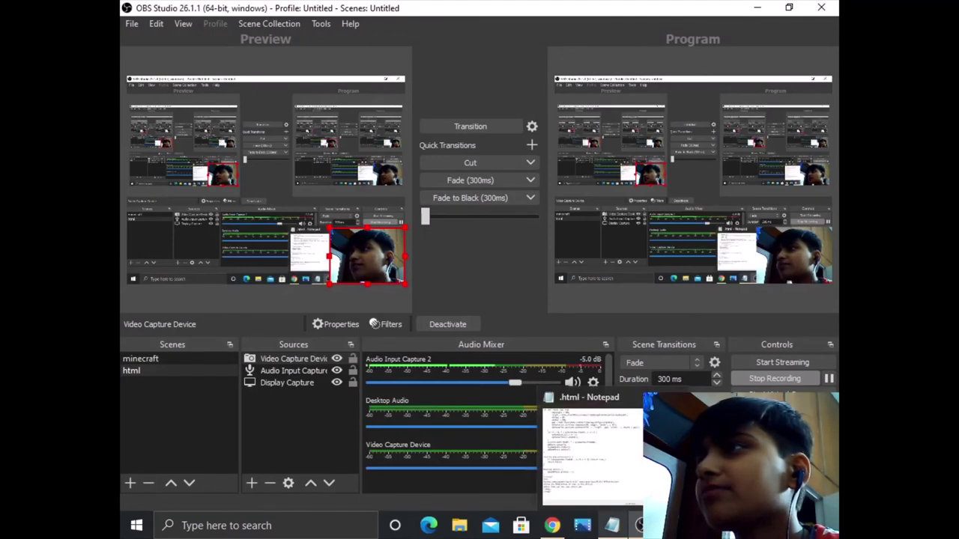